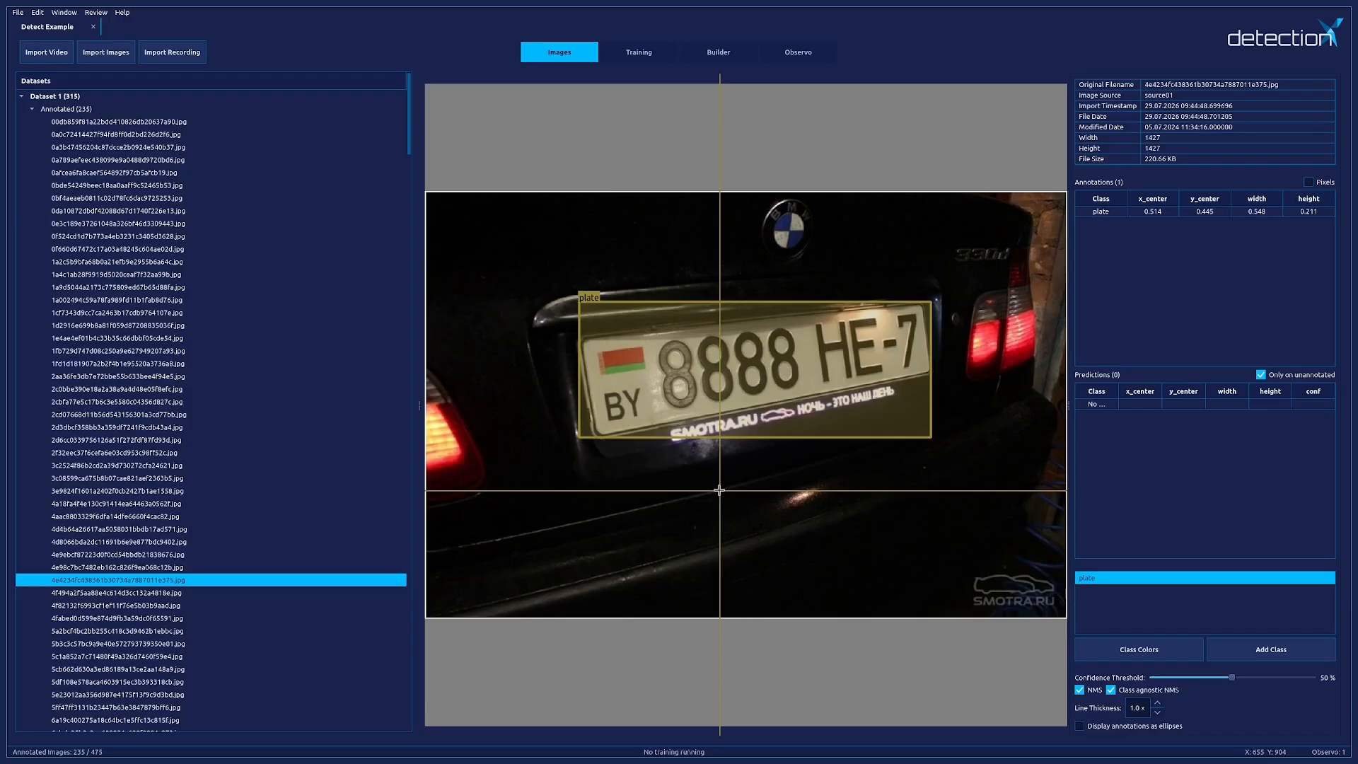
Configure the training parameters with the Tiny model and a patience of 20, keeping 50 epochs.
{"action": "left_click", "coordinate": [638, 52]}
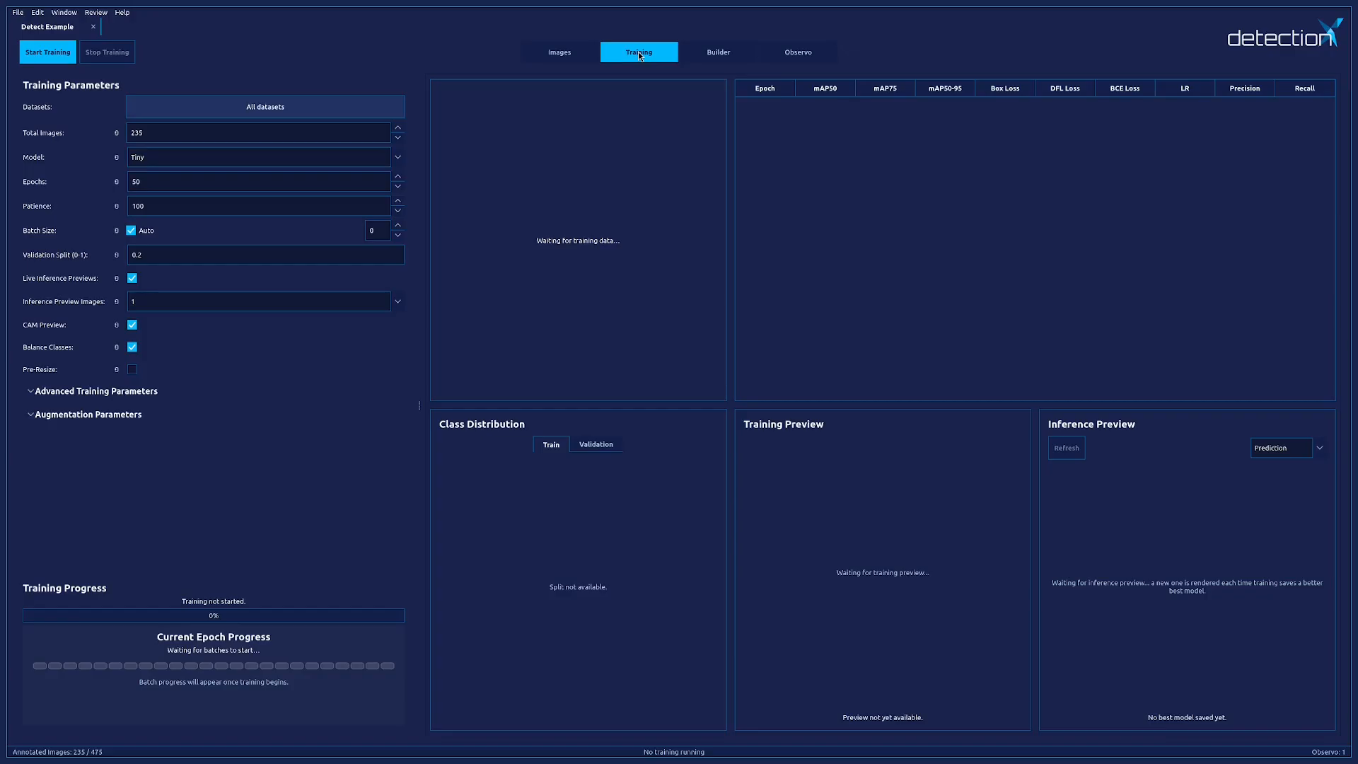
{"action": "left_click", "coordinate": [347, 157]}
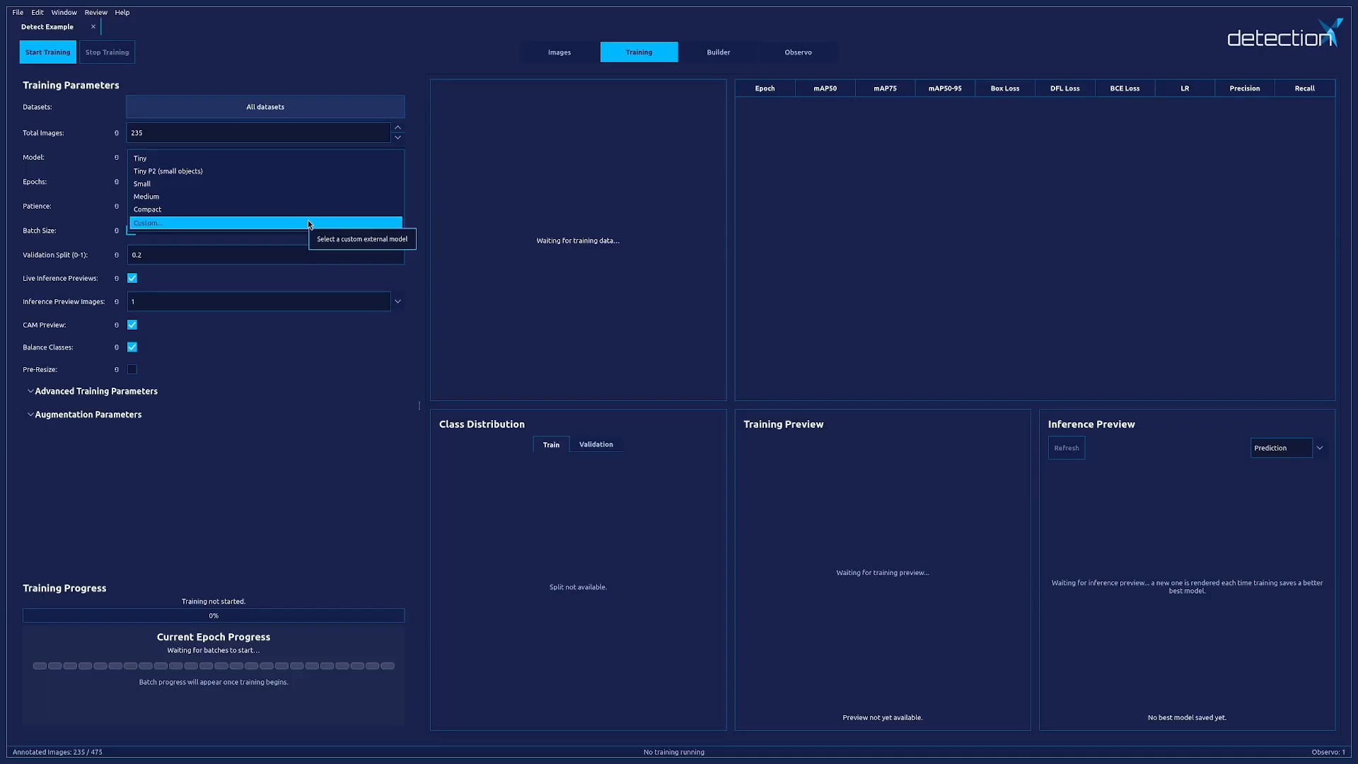
{"action": "left_click", "coordinate": [301, 159]}
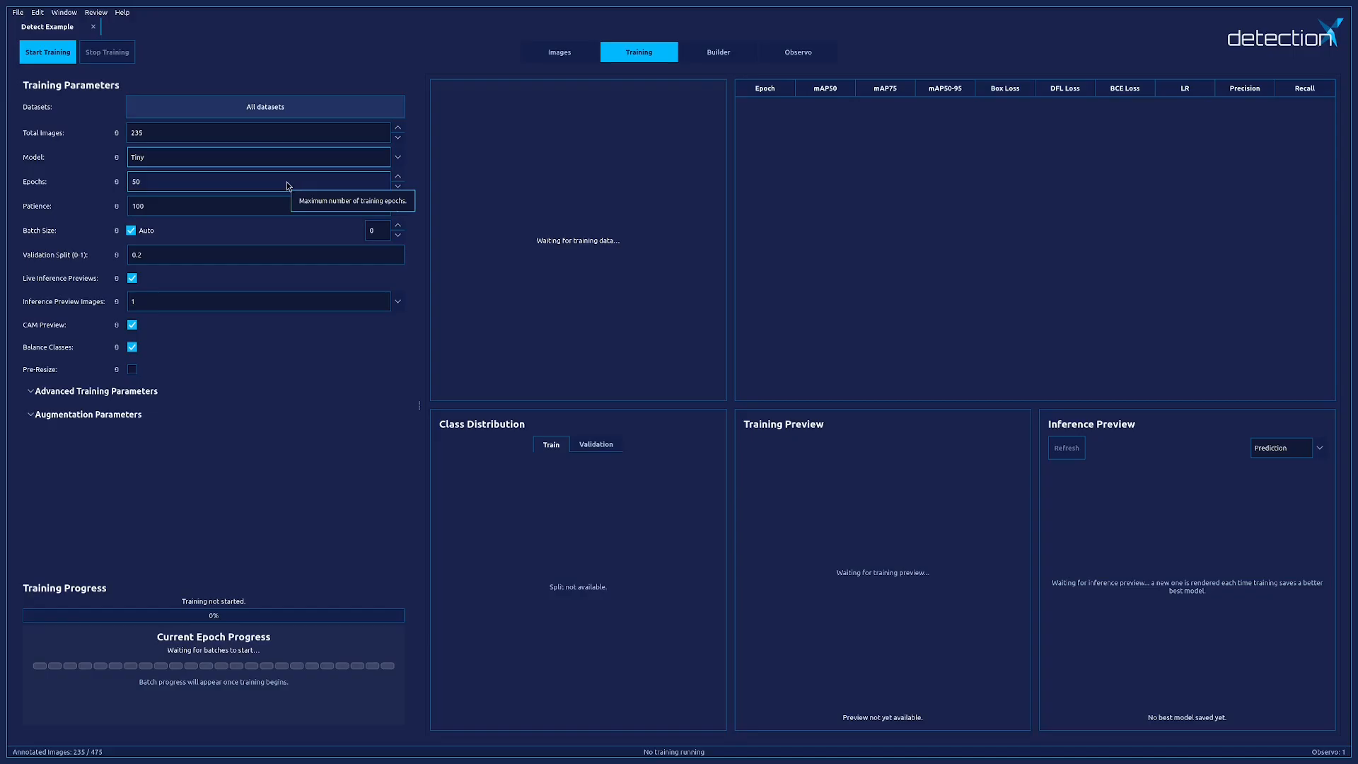
{"action": "double_click", "coordinate": [228, 186]}
{"action": "left_click", "coordinate": [228, 186]}
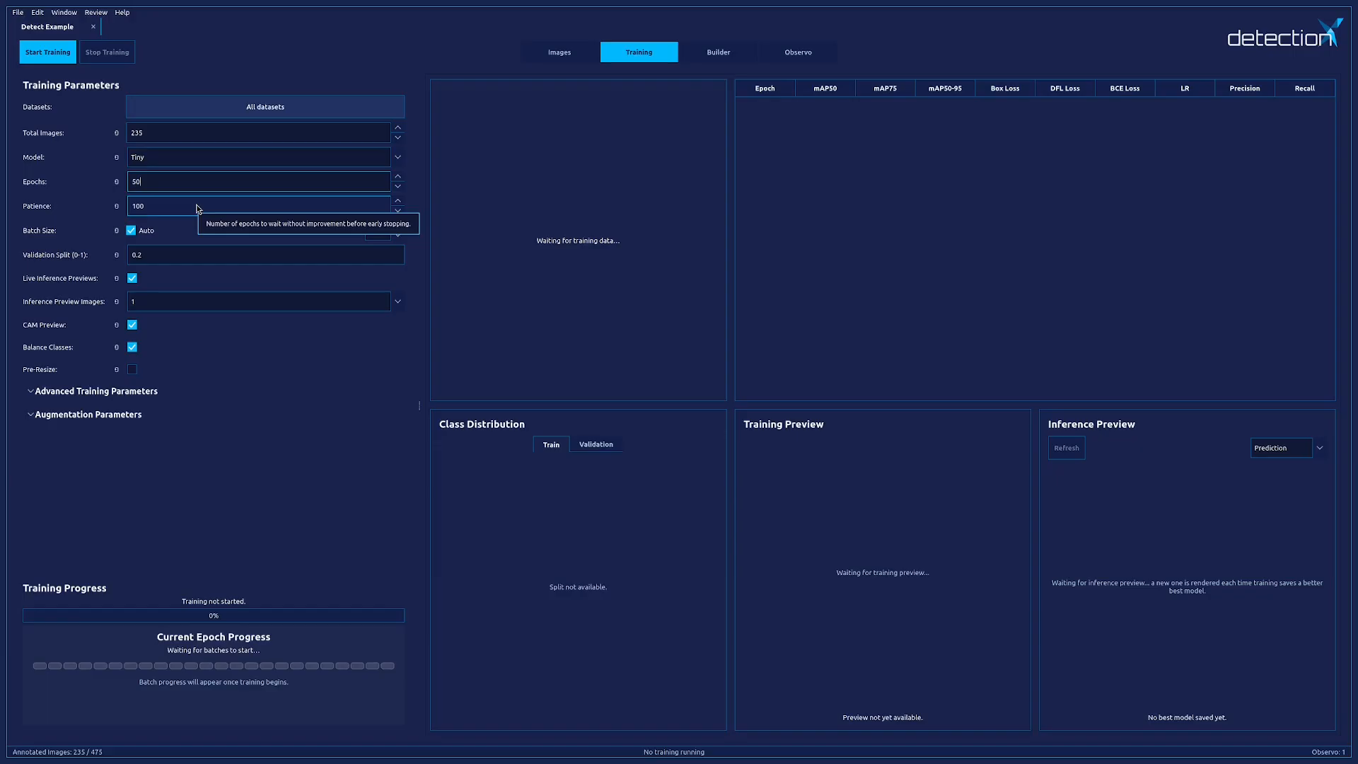
{"action": "key", "text": "Tab"}
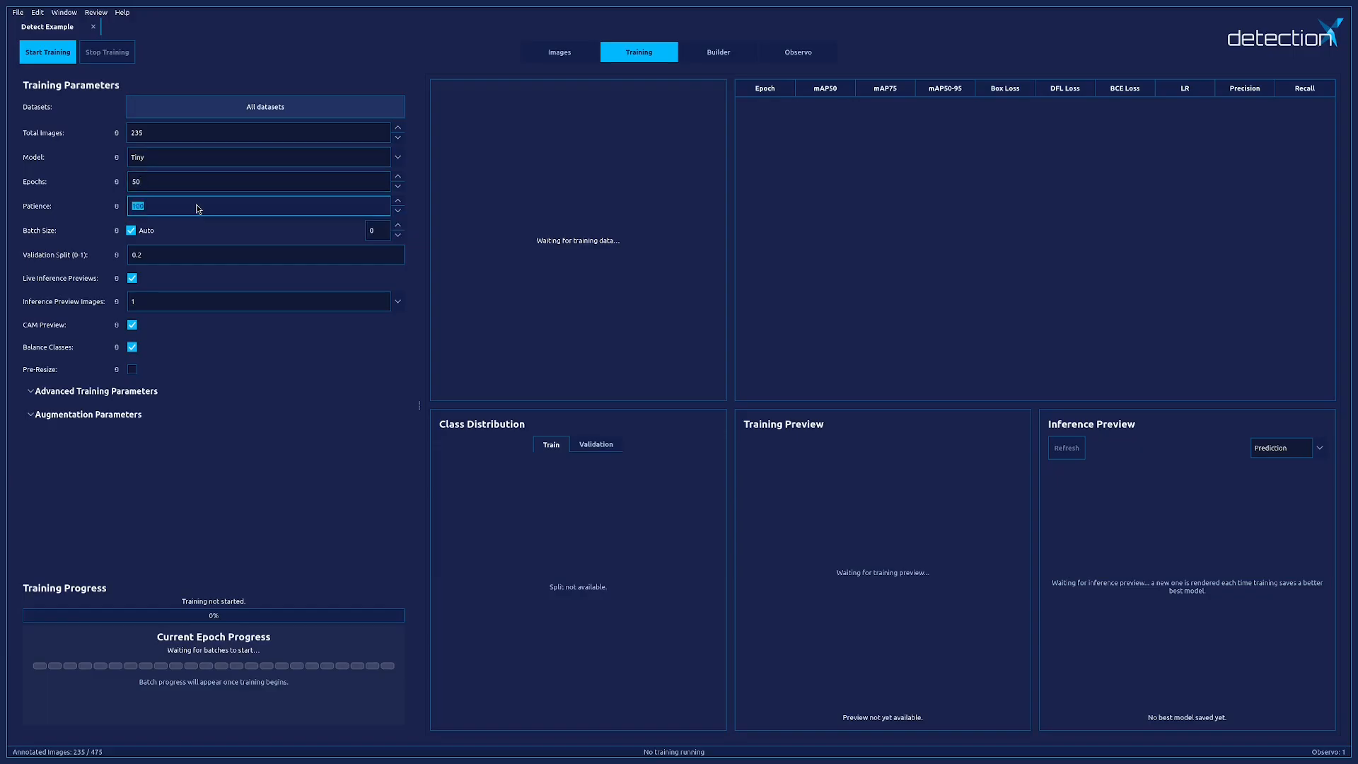
{"action": "type", "text": "20"}
{"action": "key", "text": "Return"}
Train the model with a validation split of 0.2 and accept the trained model for inference in this project.
{"action": "left_click", "coordinate": [162, 255]}
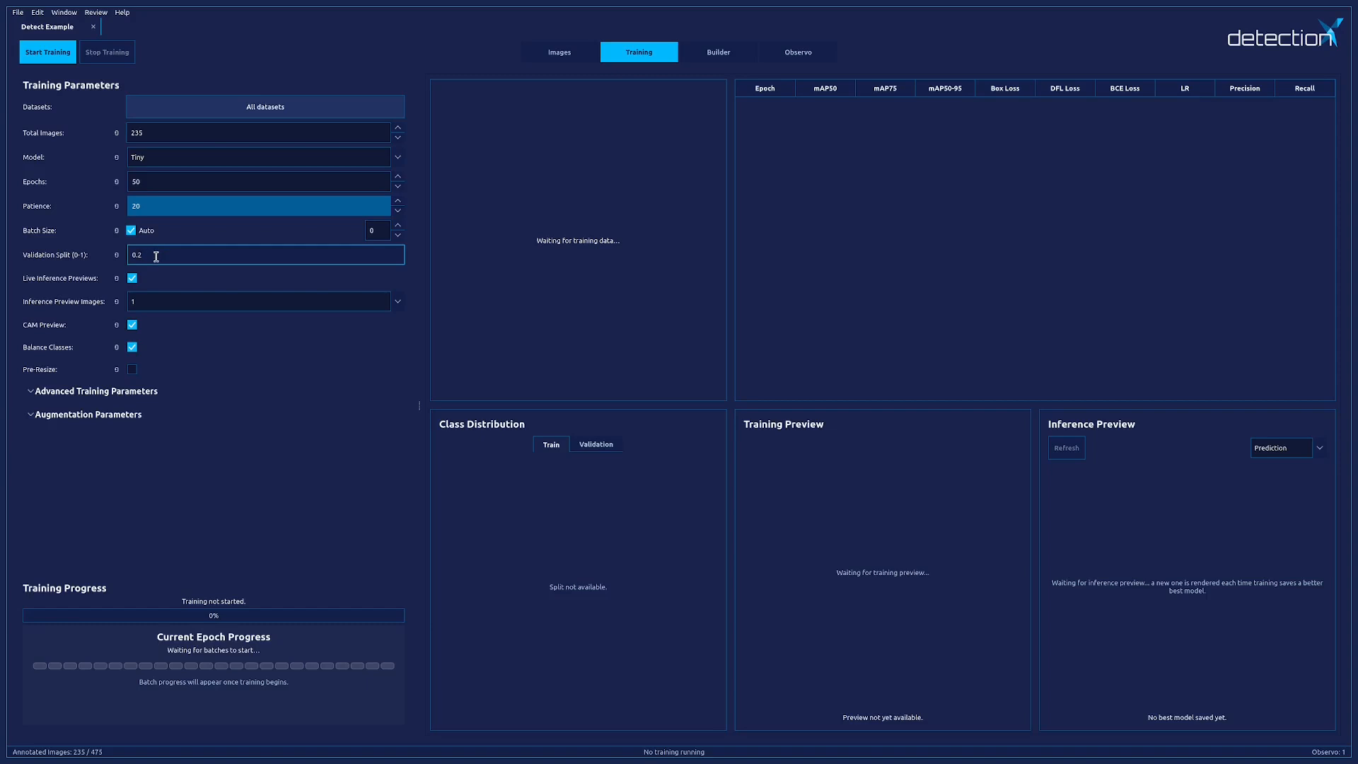
{"action": "key", "text": "shift+Left"}
{"action": "key", "text": "shift+Left"}
{"action": "left_click", "coordinate": [157, 259]}
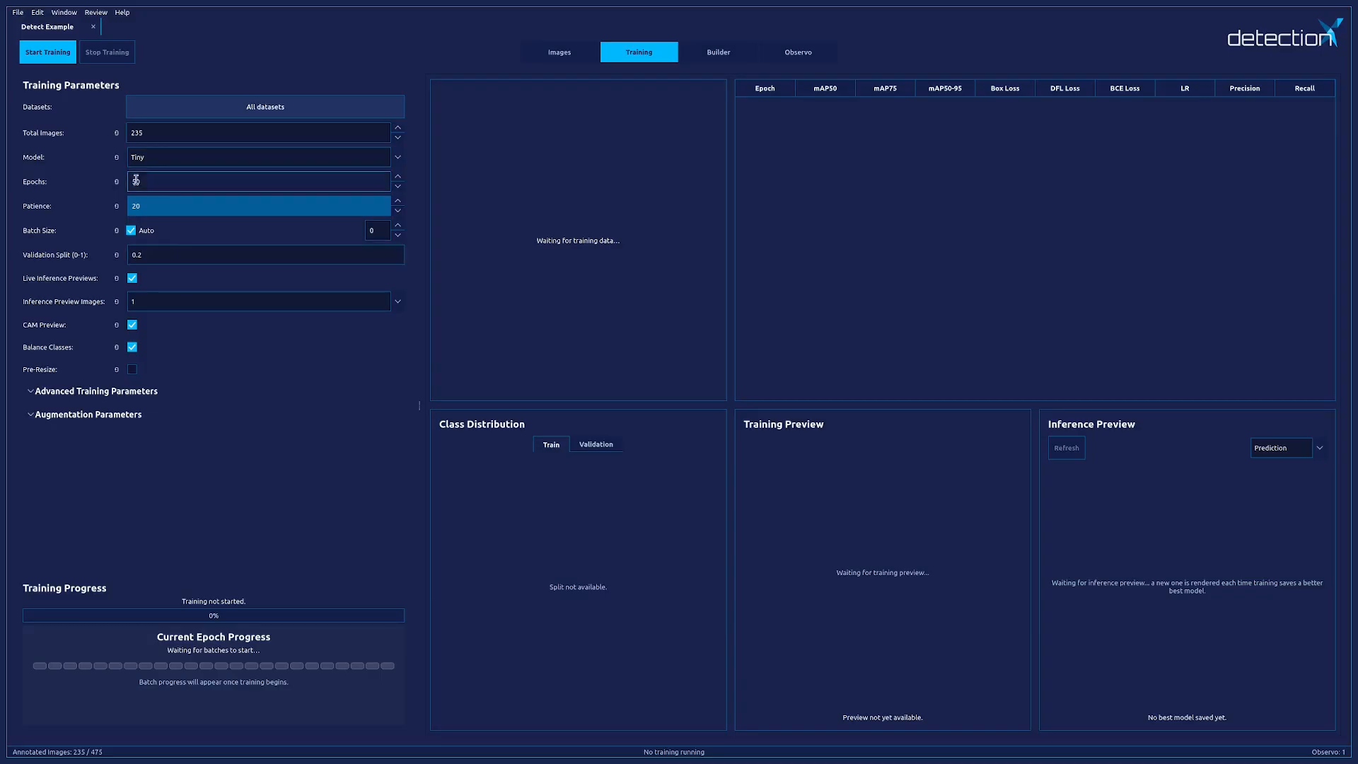
{"action": "left_click", "coordinate": [42, 53]}
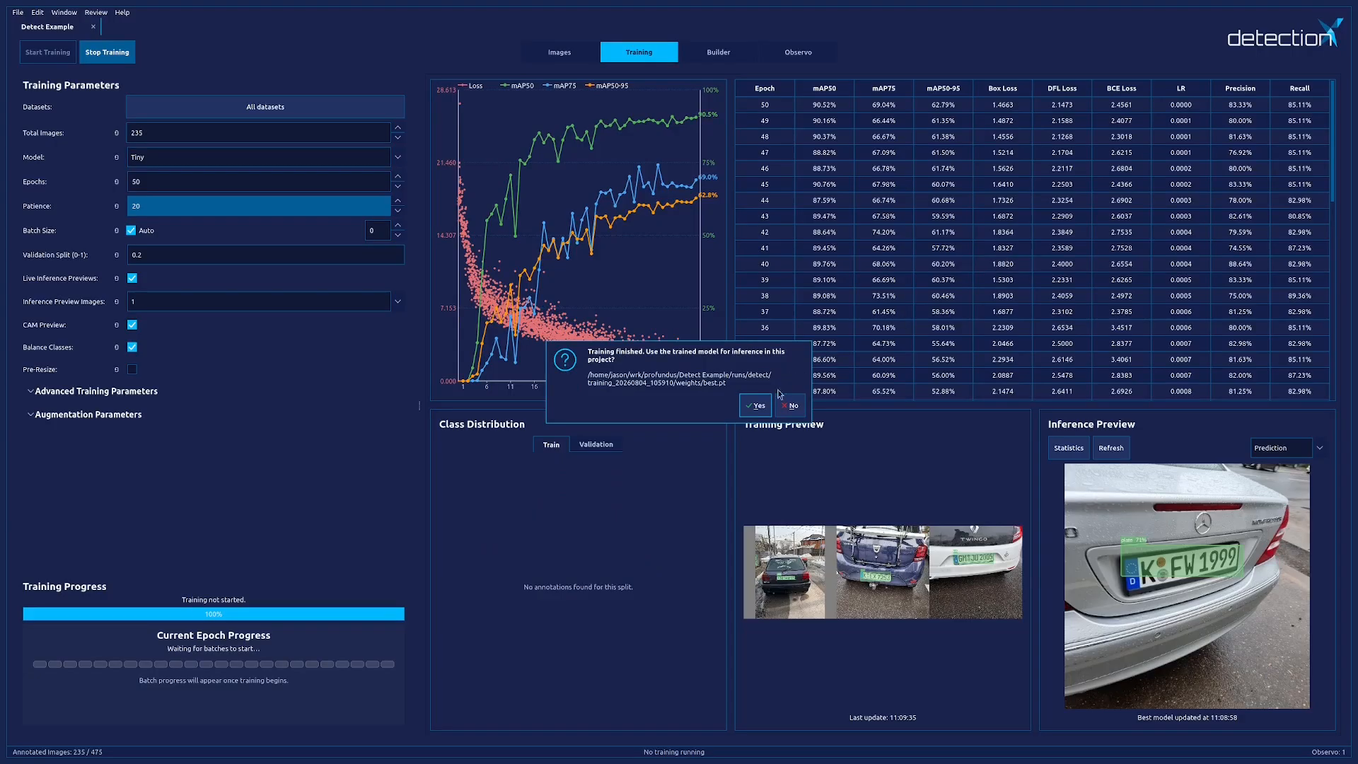
{"action": "left_click", "coordinate": [757, 406]}
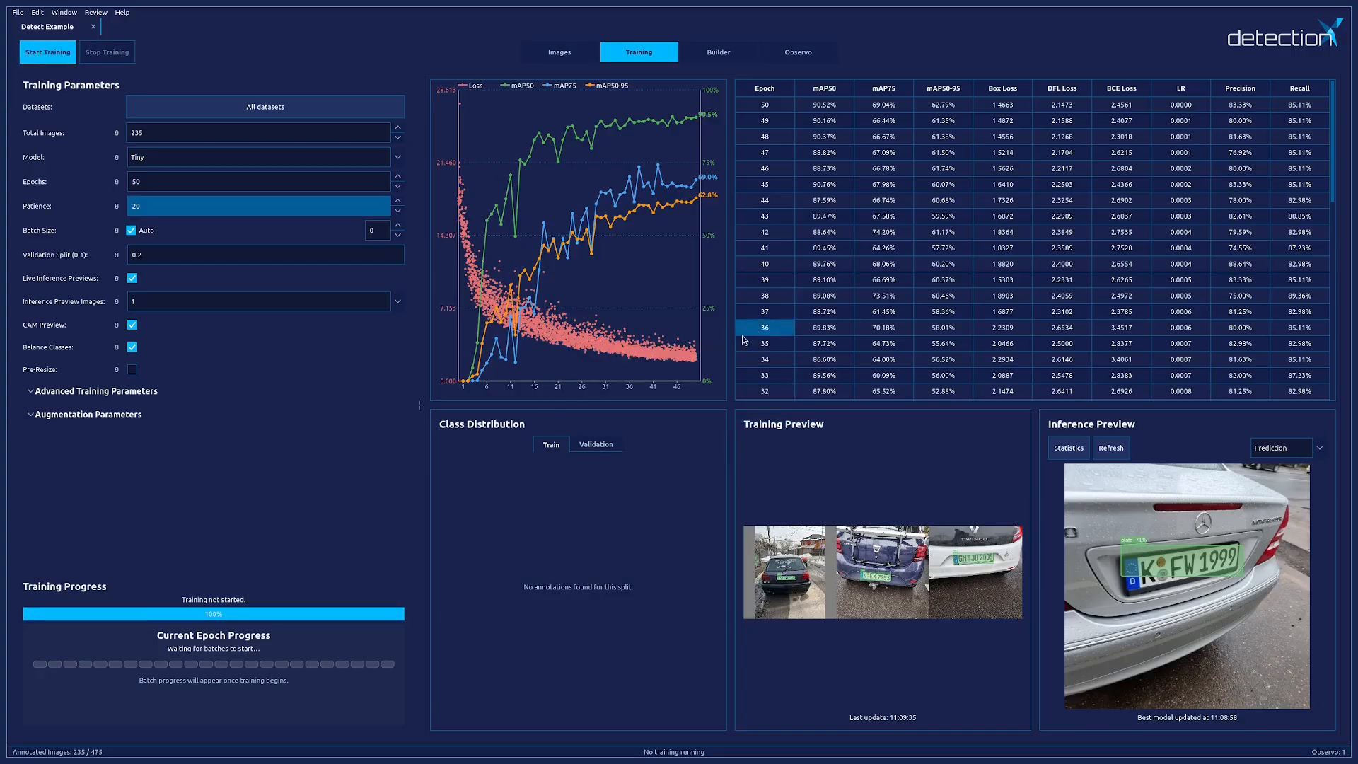
Open the first unannotated image of Dataset 1 and accept its predicted plate box as an annotation.
{"action": "left_click", "coordinate": [542, 56]}
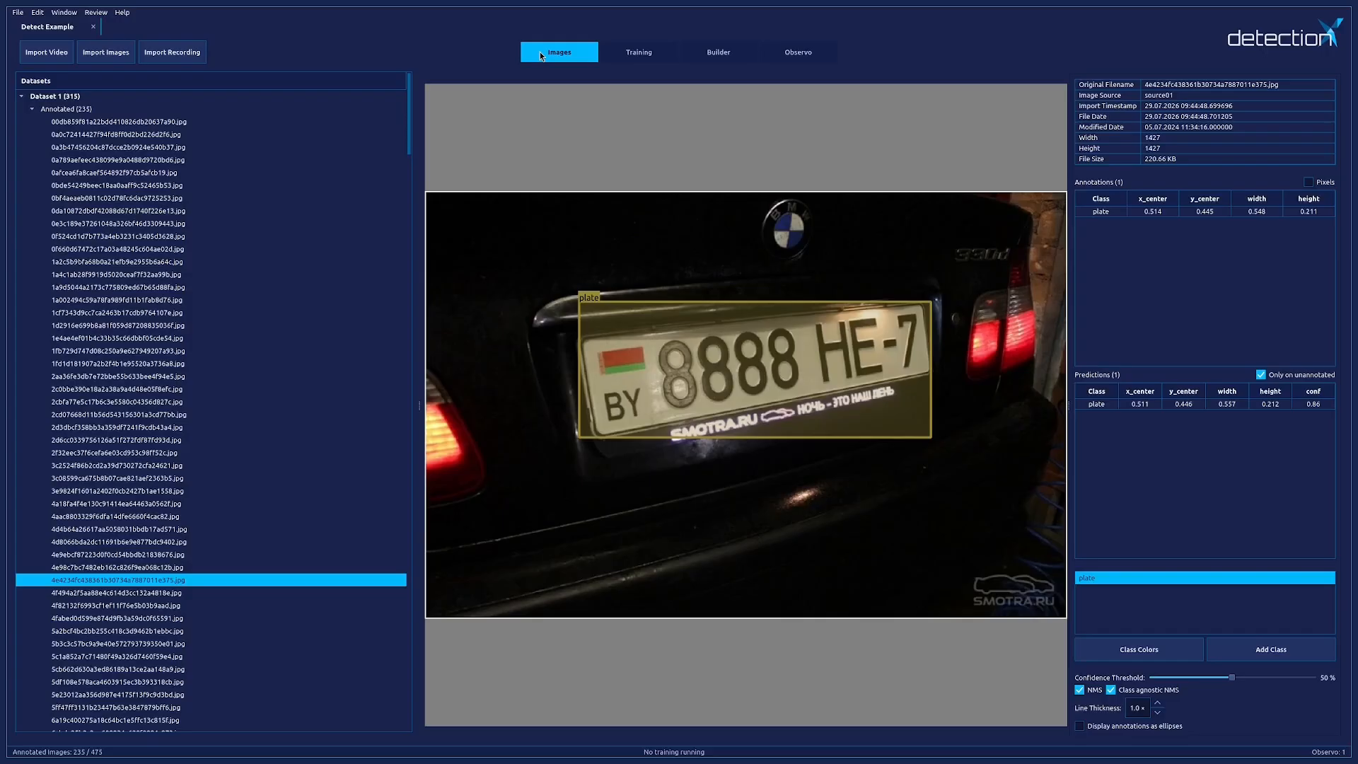
{"action": "left_click", "coordinate": [32, 109]}
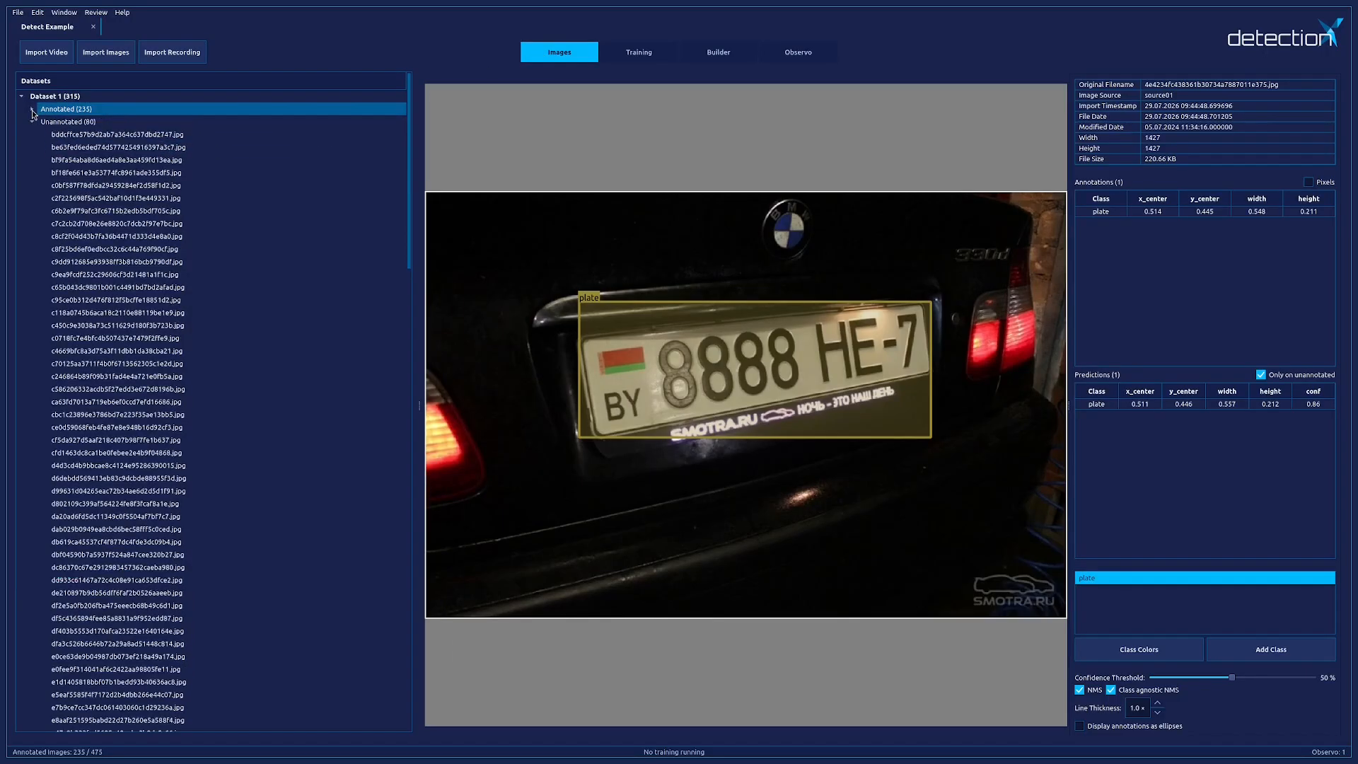
{"action": "key", "text": "Down"}
{"action": "key", "text": "Down"}
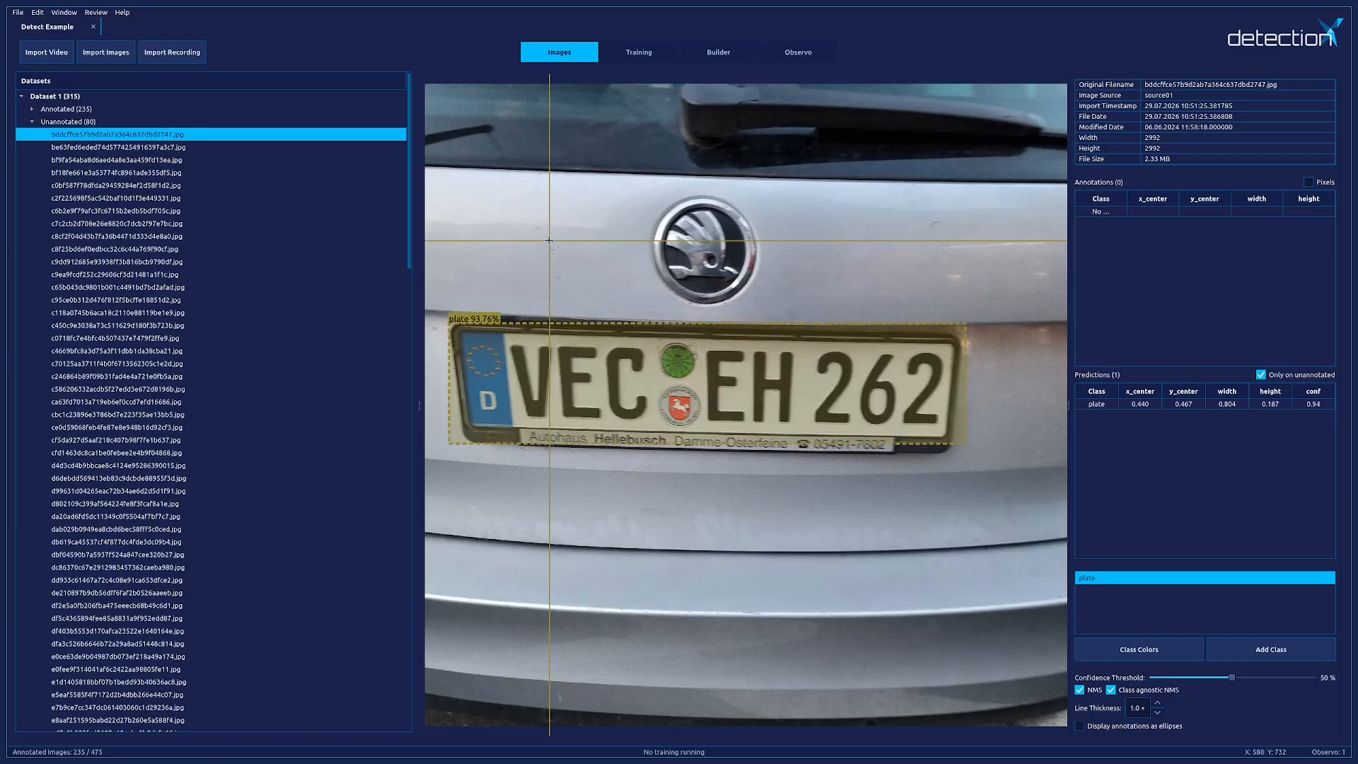
{"action": "key", "text": "Return"}
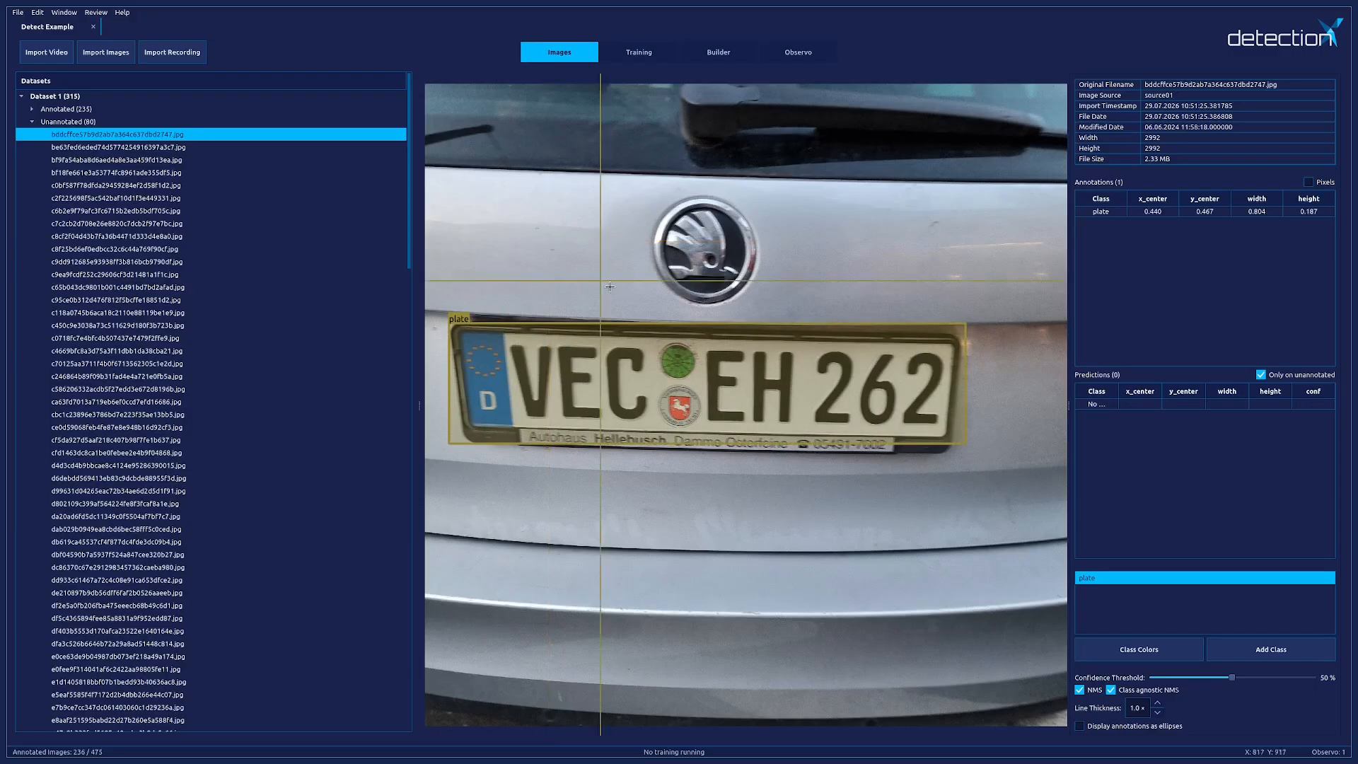
Narrow the plate annotation from its right edge to a width of about 0.795 and assign it the class plate.
{"action": "left_click", "coordinate": [970, 446]}
{"action": "left_click_drag", "start_coordinate": [969, 446], "coordinate": [960, 444]}
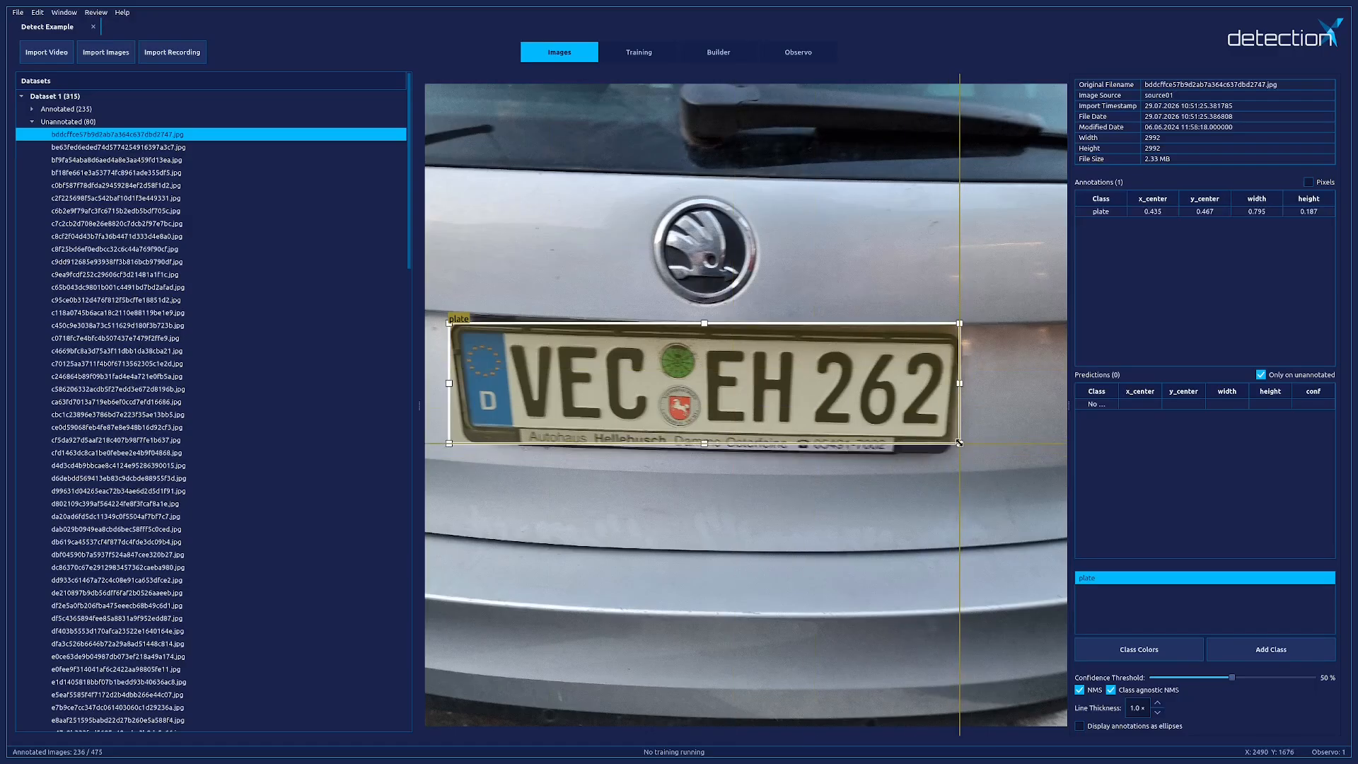
{"action": "right_click", "coordinate": [766, 381]}
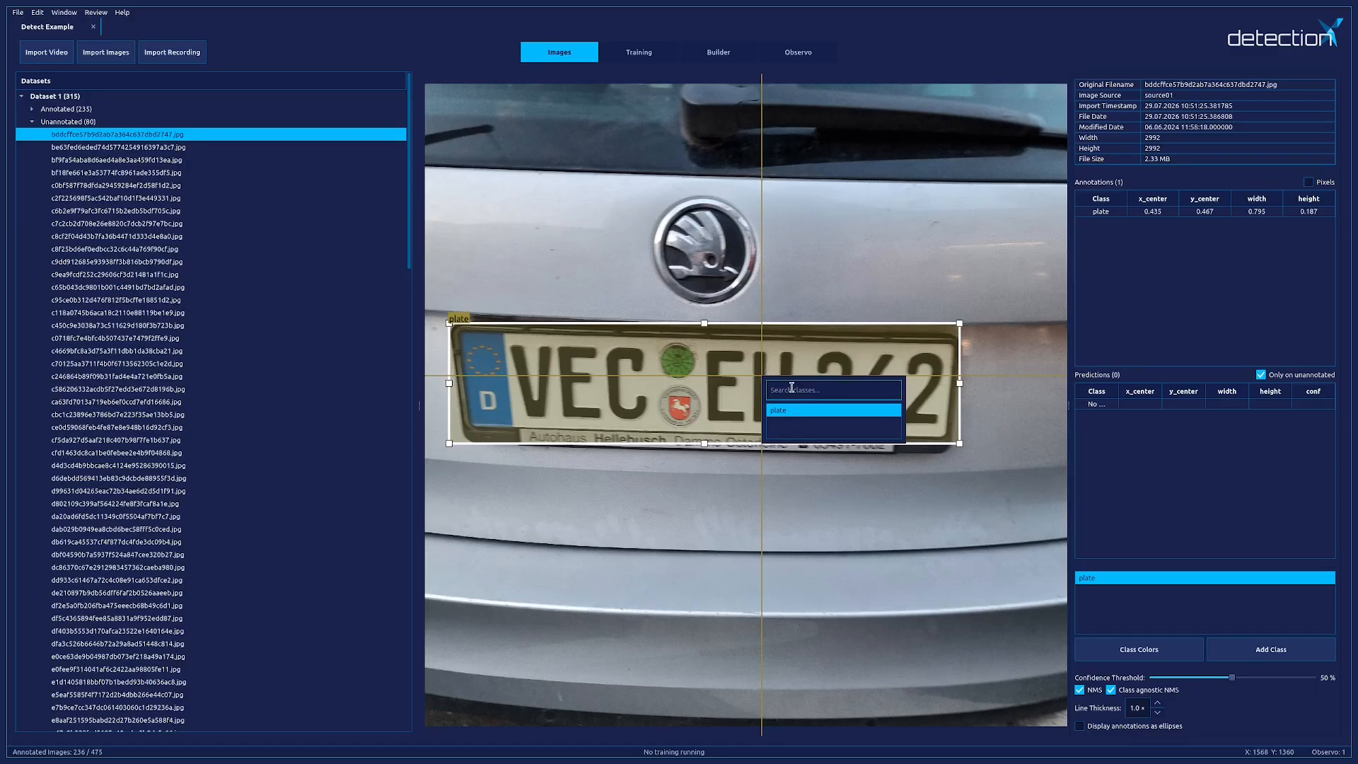
{"action": "key", "text": "Return"}
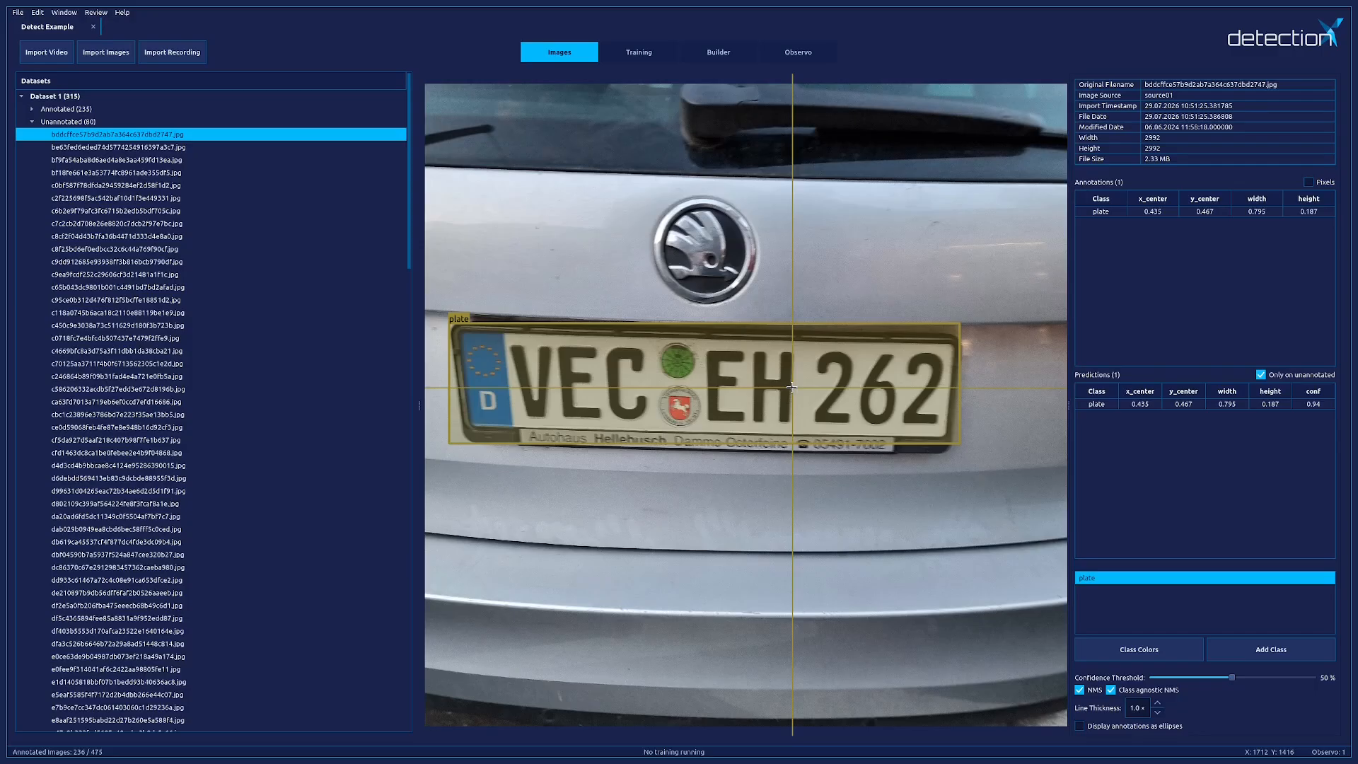
Go to the next unannotated image, try lower confidence thresholds on its prediction, and set the threshold to 70 %.
{"action": "key", "text": "Down"}
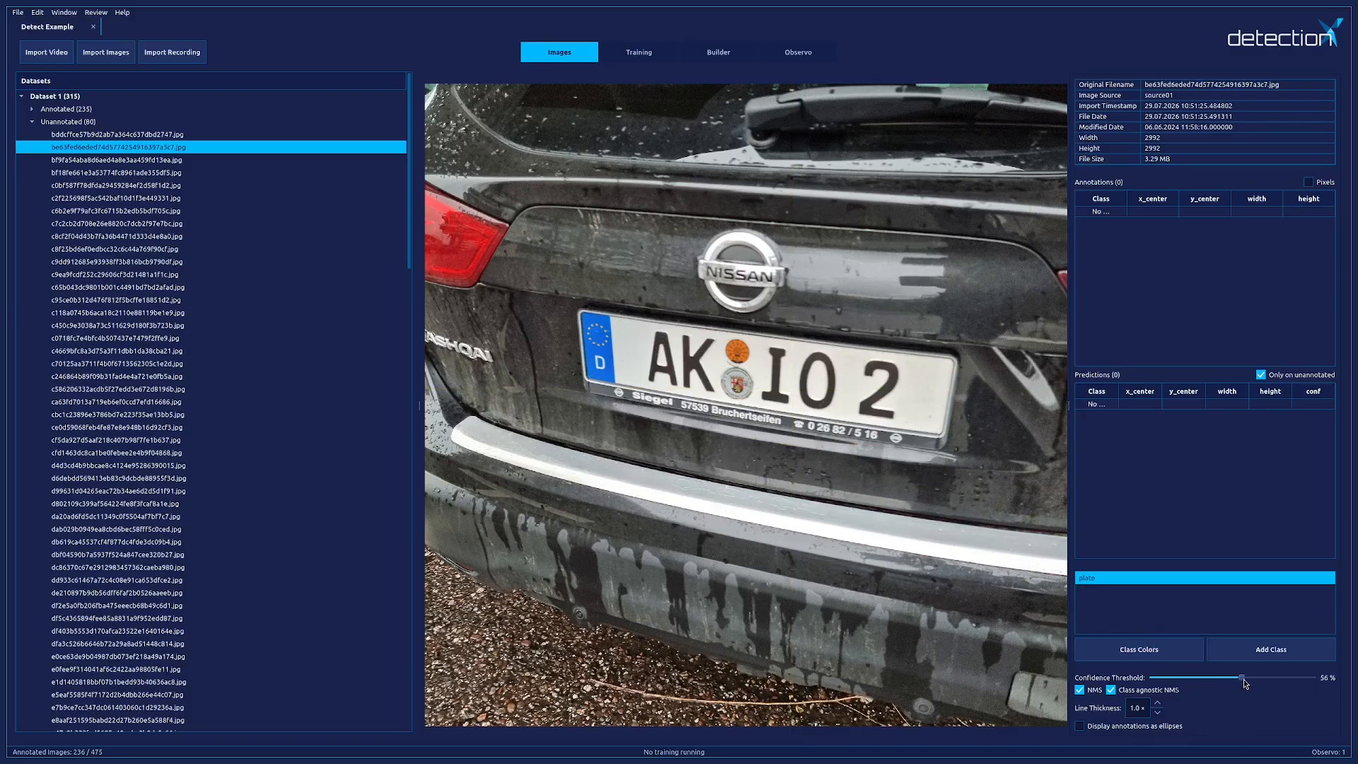
{"action": "left_click_drag", "start_coordinate": [1267, 678], "coordinate": [1207, 678]}
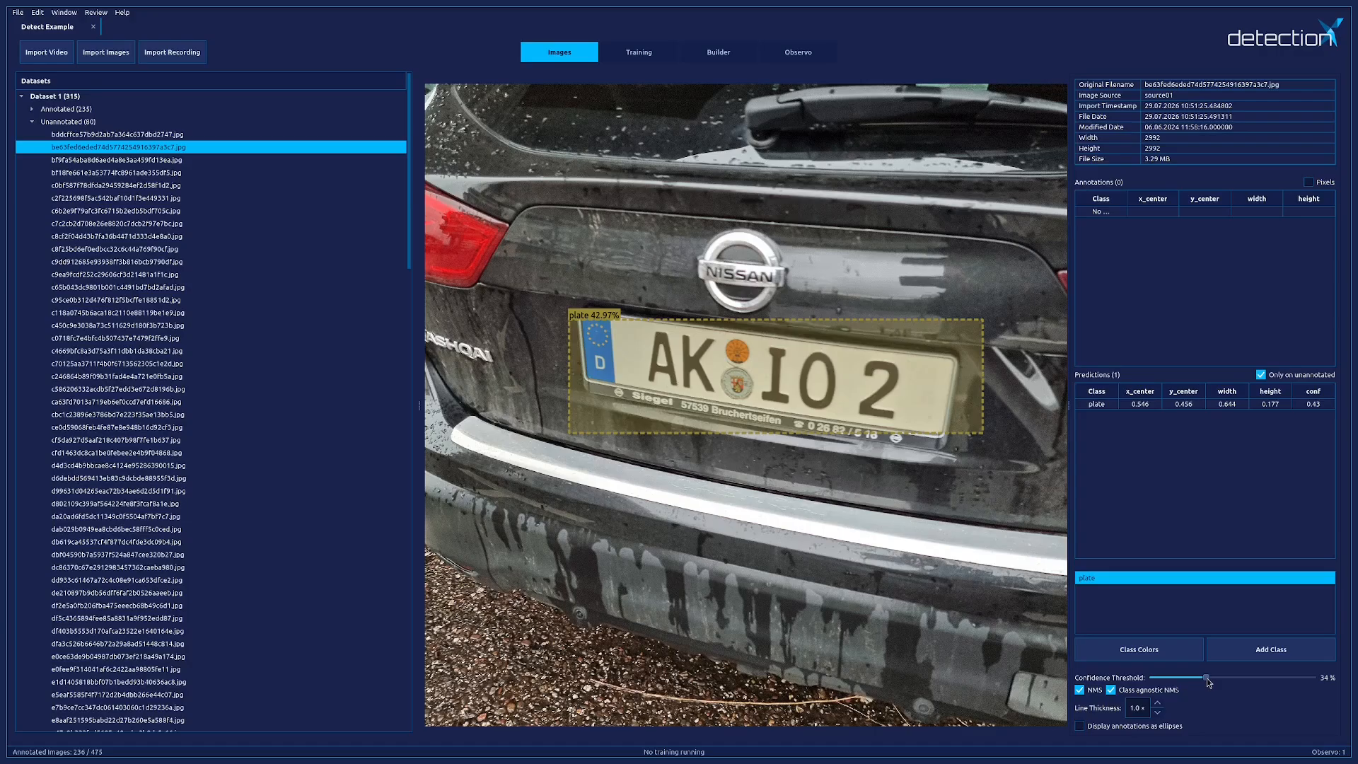
{"action": "left_click_drag", "start_coordinate": [1209, 677], "coordinate": [1223, 678]}
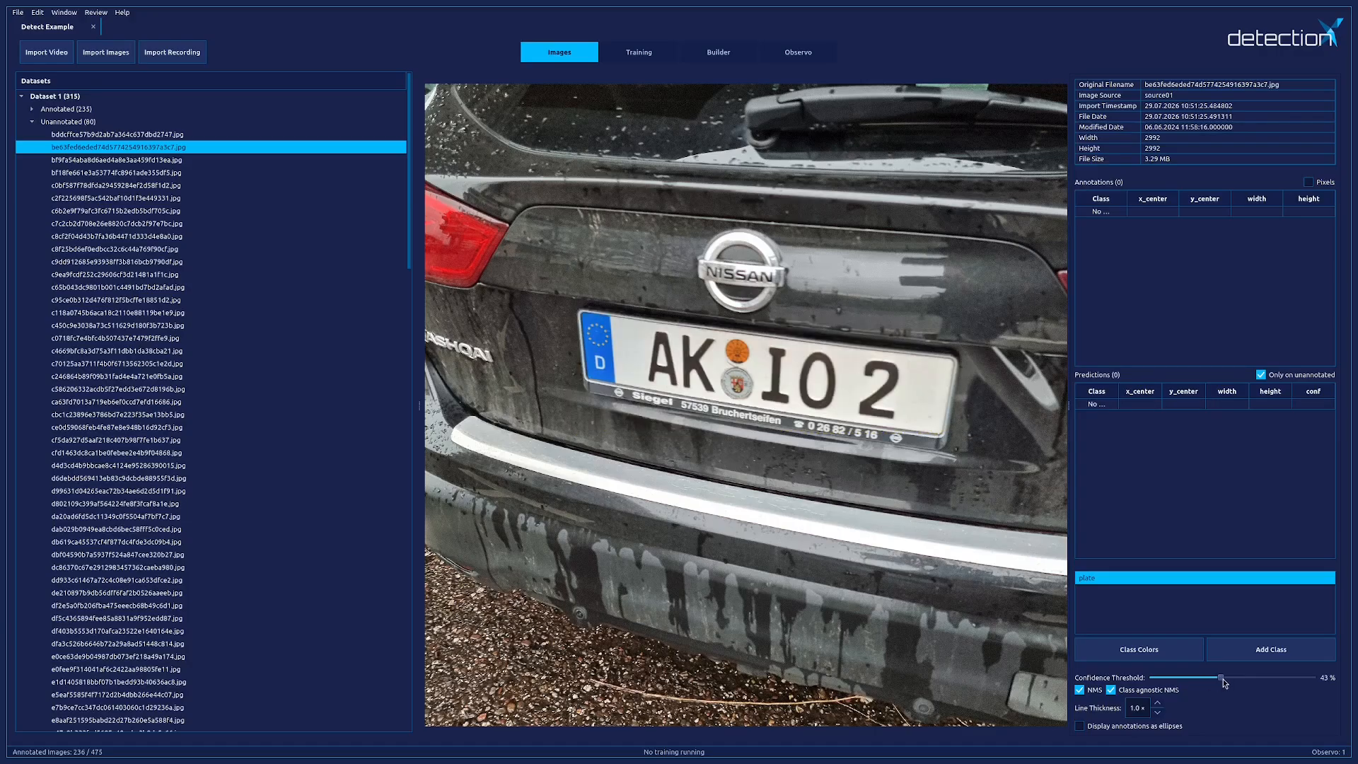
{"action": "left_click_drag", "start_coordinate": [1223, 678], "coordinate": [1266, 679]}
Enable the custom inference model in the preferences and begin importing an external model file.
{"action": "left_click", "coordinate": [18, 12]}
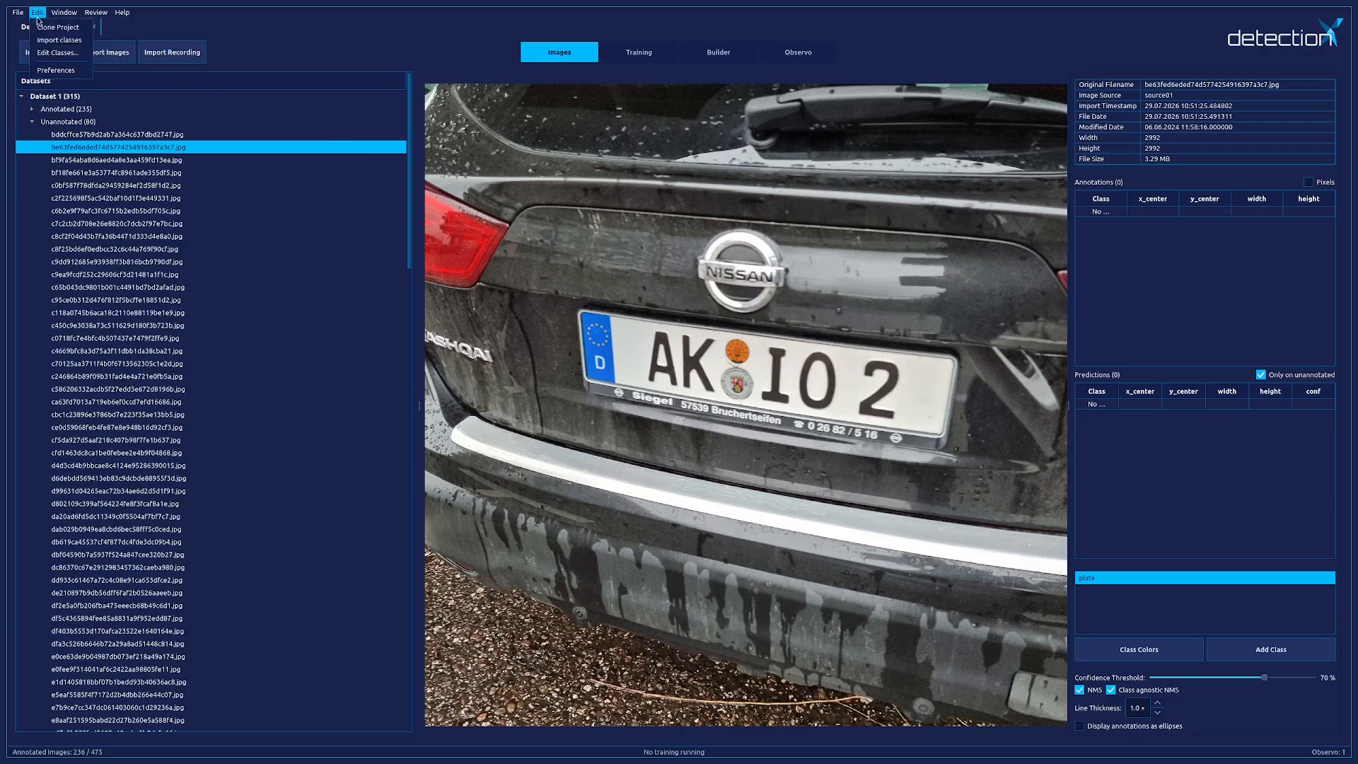
{"action": "left_click", "coordinate": [49, 65]}
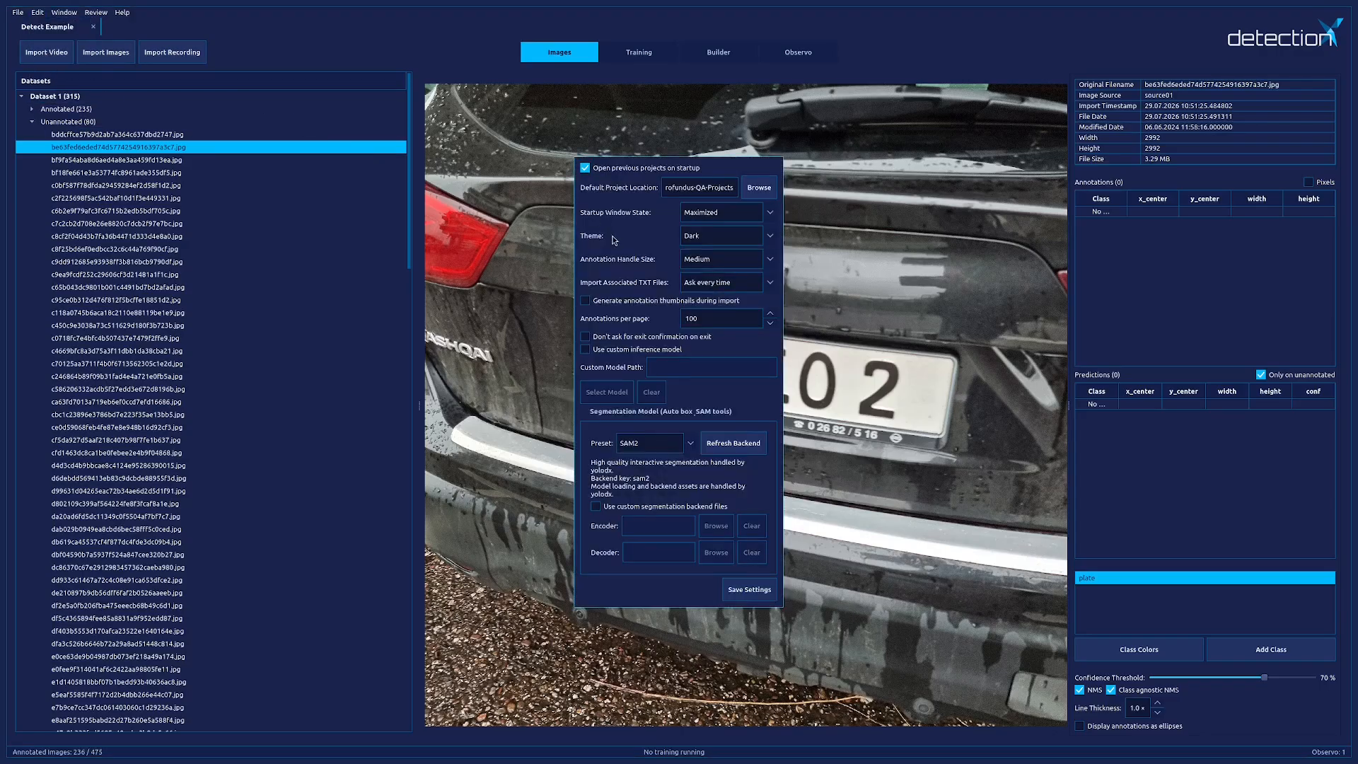
{"action": "left_click", "coordinate": [588, 351]}
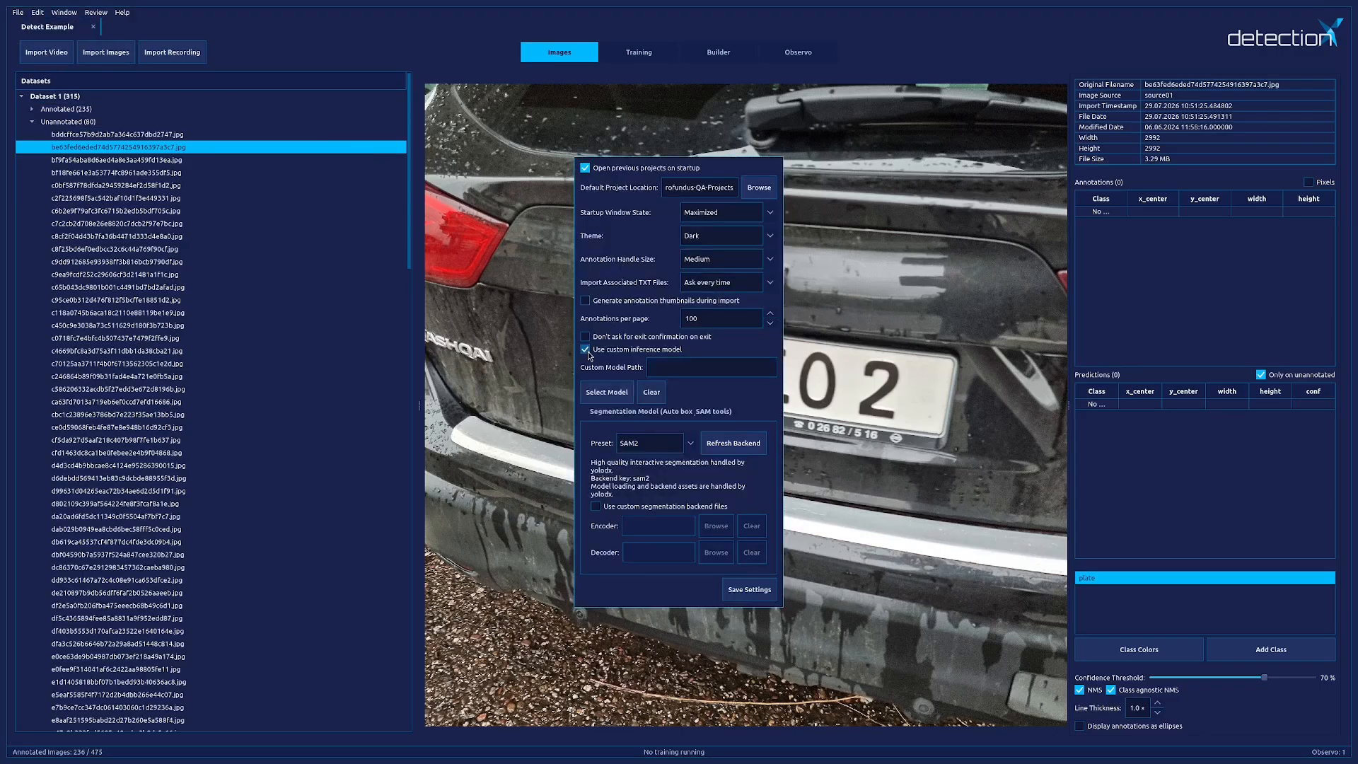
{"action": "left_click", "coordinate": [607, 389]}
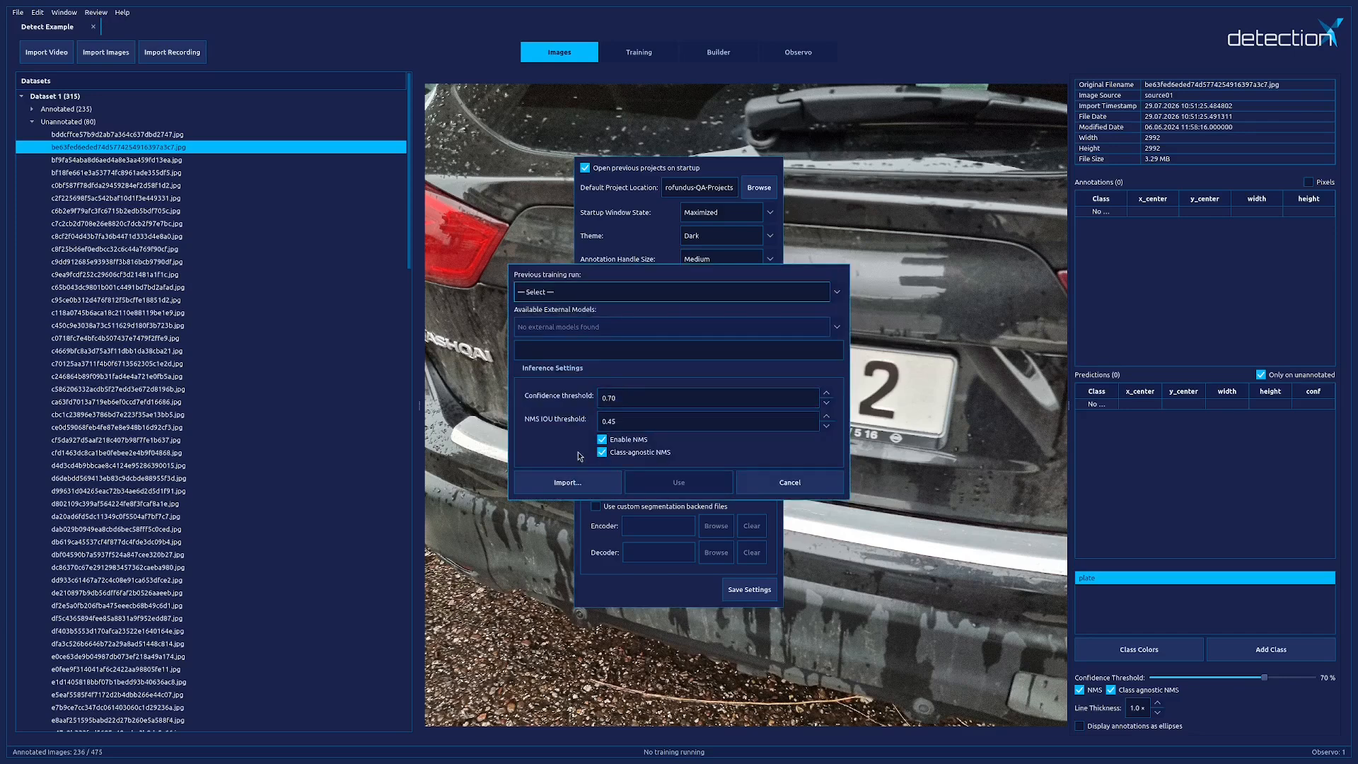
{"action": "left_click", "coordinate": [567, 480]}
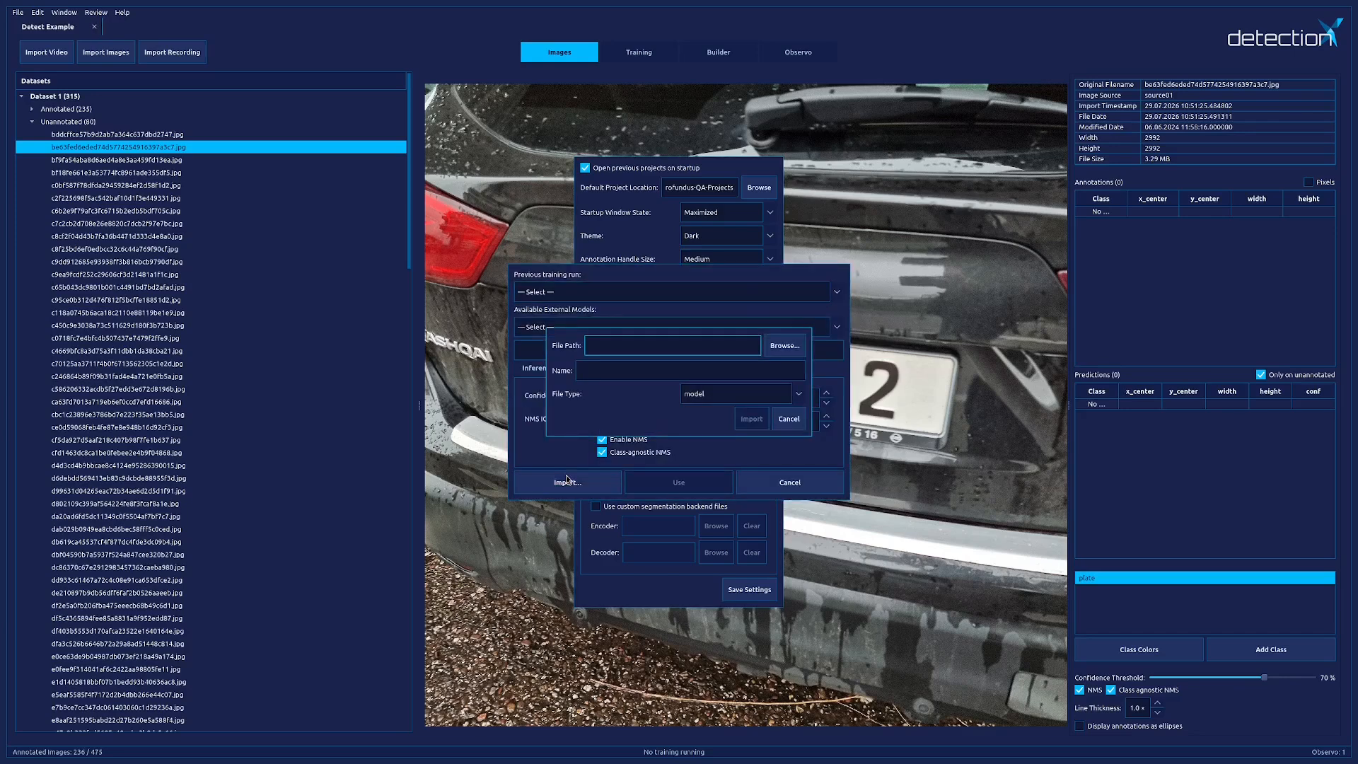
Choose best.pt from the weights folder of training_20260804_105910 under the project's runs/detect folder as the model file.
{"action": "left_click", "coordinate": [784, 345]}
{"action": "scroll", "coordinate": [604, 426], "scroll_direction": "down", "scroll_amount": 1}
{"action": "left_click", "coordinate": [602, 438]}
{"action": "double_click", "coordinate": [602, 438]}
{"action": "double_click", "coordinate": [607, 368]}
{"action": "double_click", "coordinate": [604, 423]}
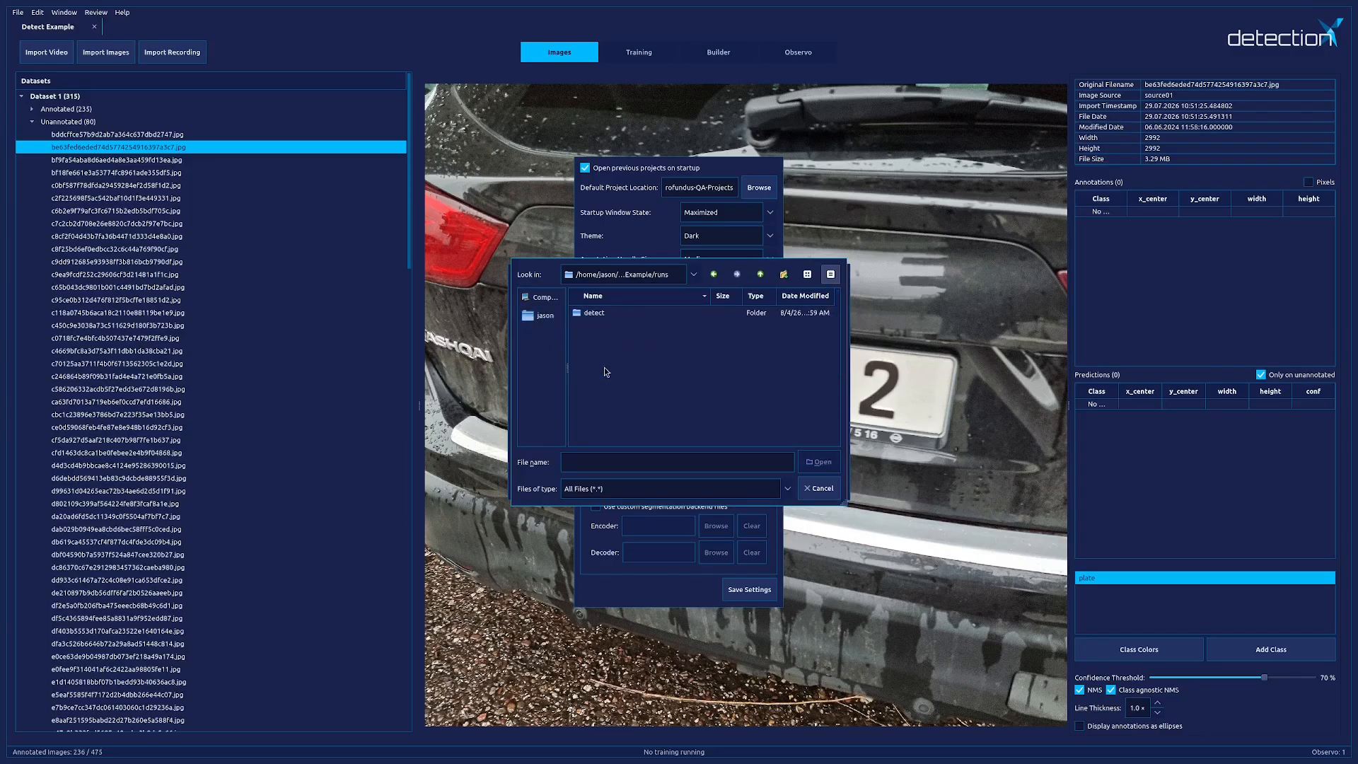
{"action": "double_click", "coordinate": [593, 314]}
{"action": "double_click", "coordinate": [596, 327]}
{"action": "double_click", "coordinate": [598, 313]}
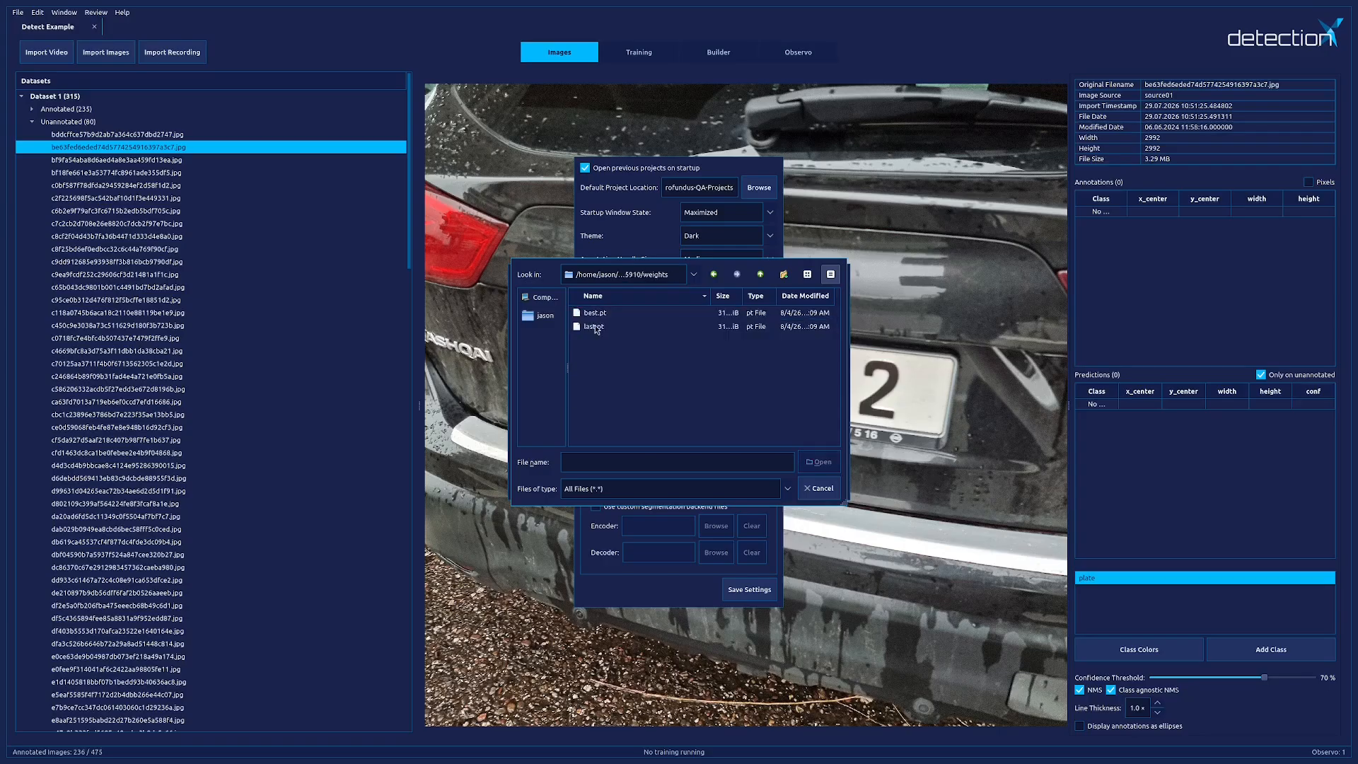
{"action": "left_click", "coordinate": [599, 312]}
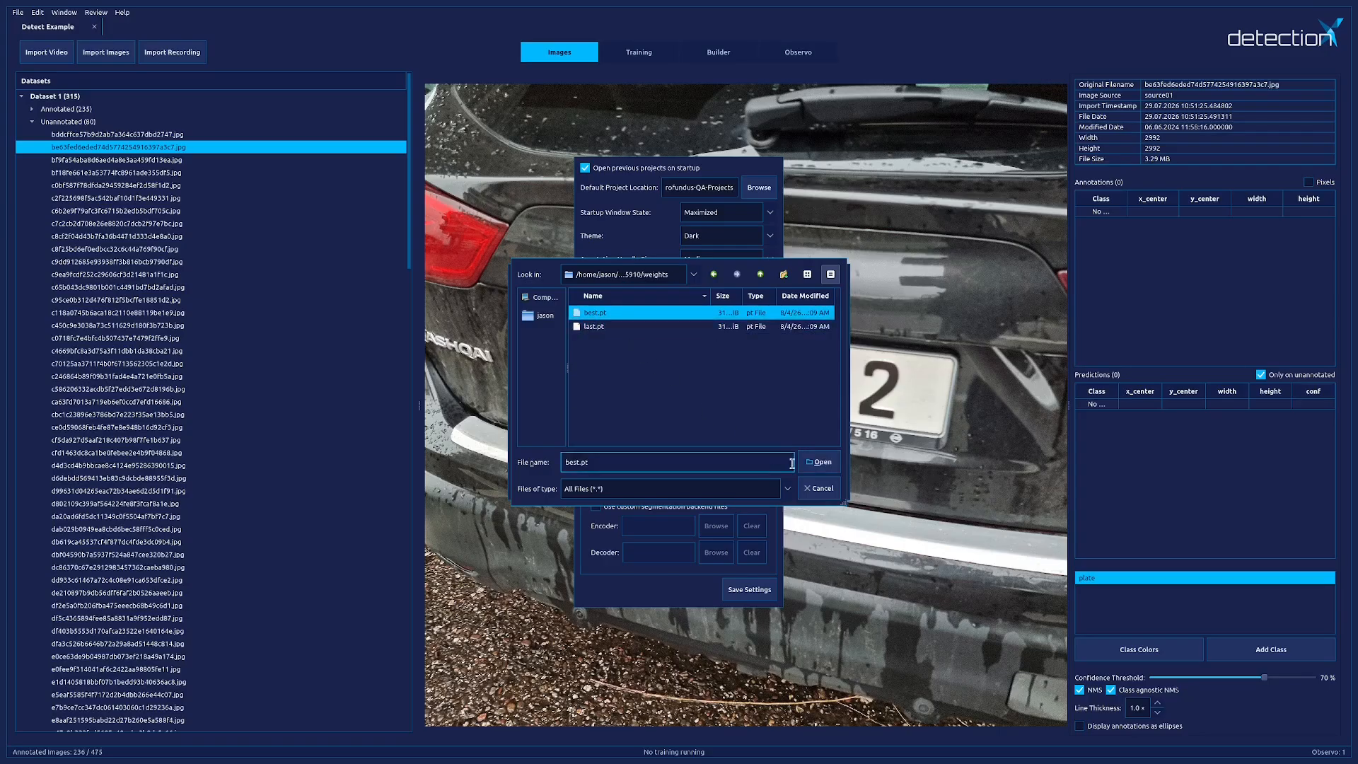
{"action": "left_click", "coordinate": [817, 462]}
Import the chosen model, use it as the custom inference model and save the preferences.
{"action": "left_click", "coordinate": [757, 423]}
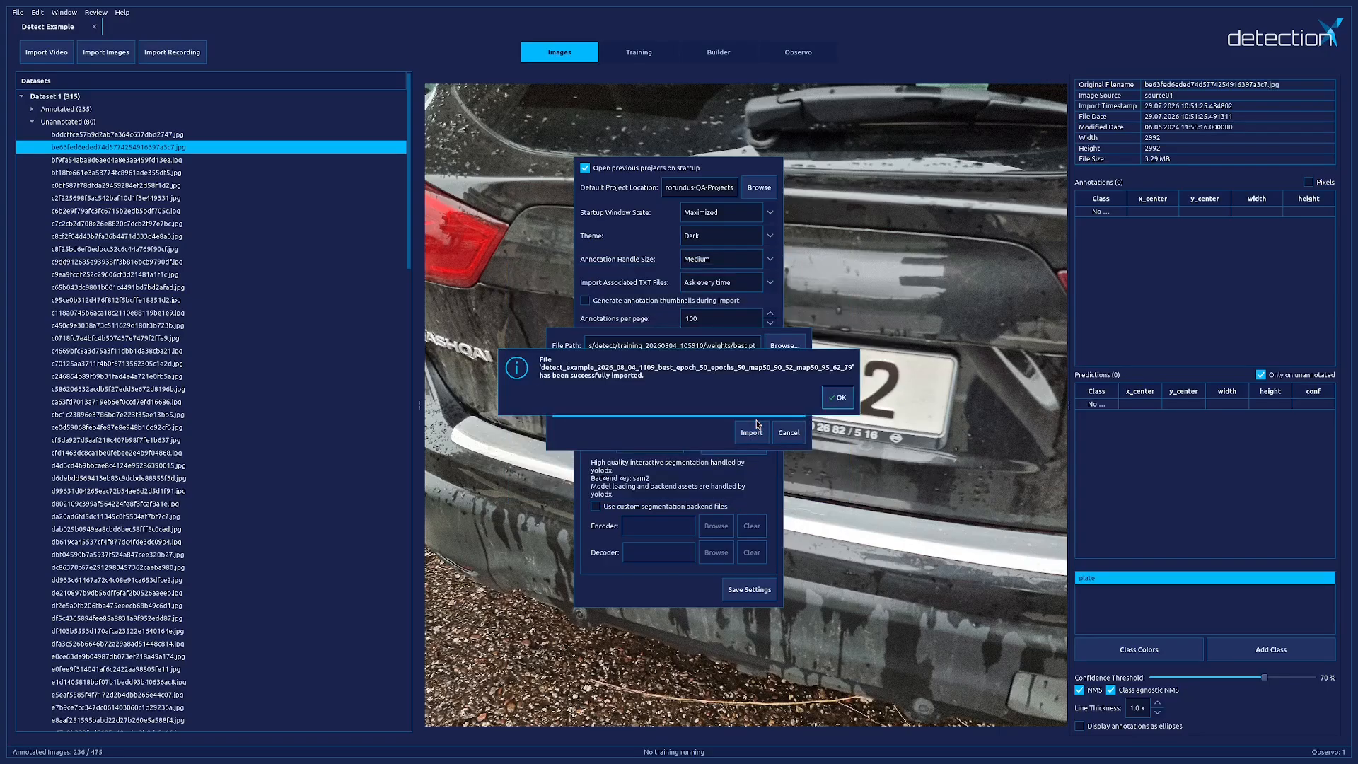
{"action": "left_click", "coordinate": [836, 399]}
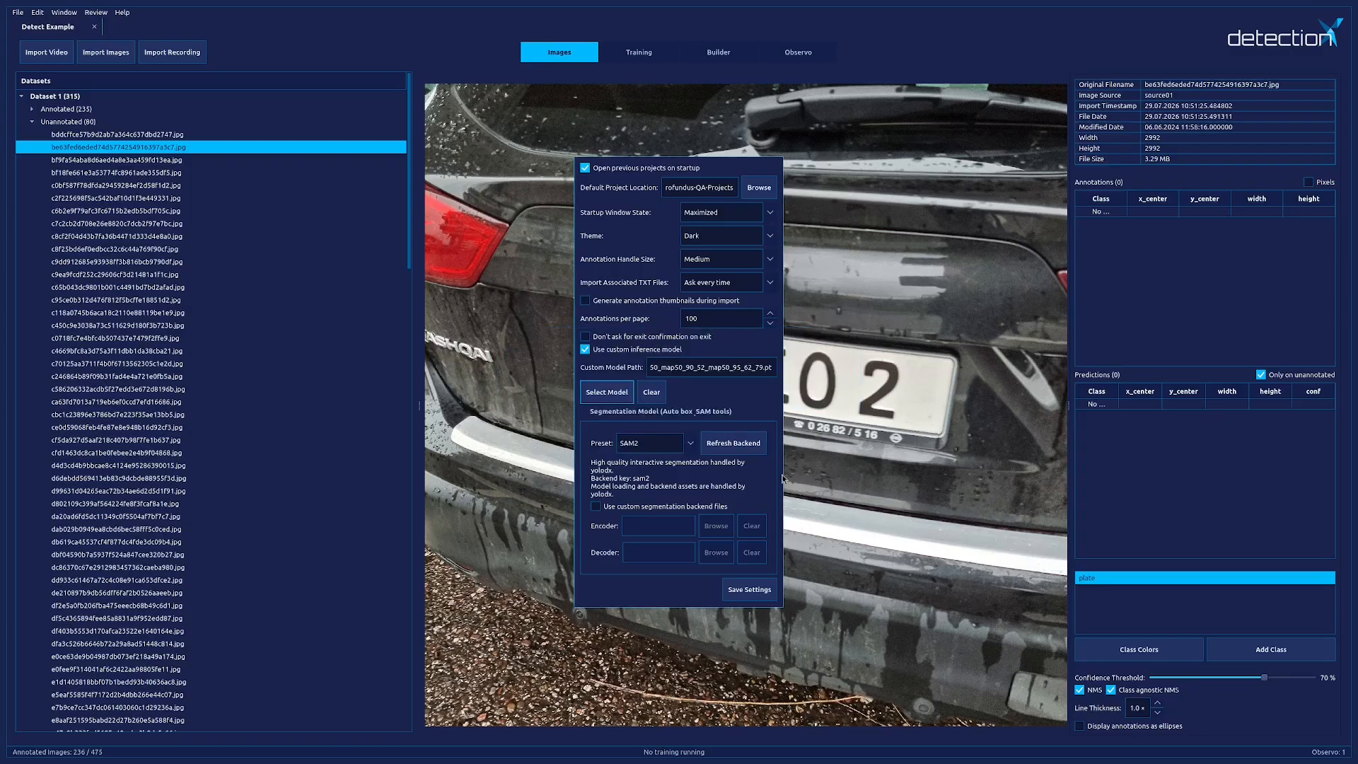
{"action": "left_click", "coordinate": [749, 588]}
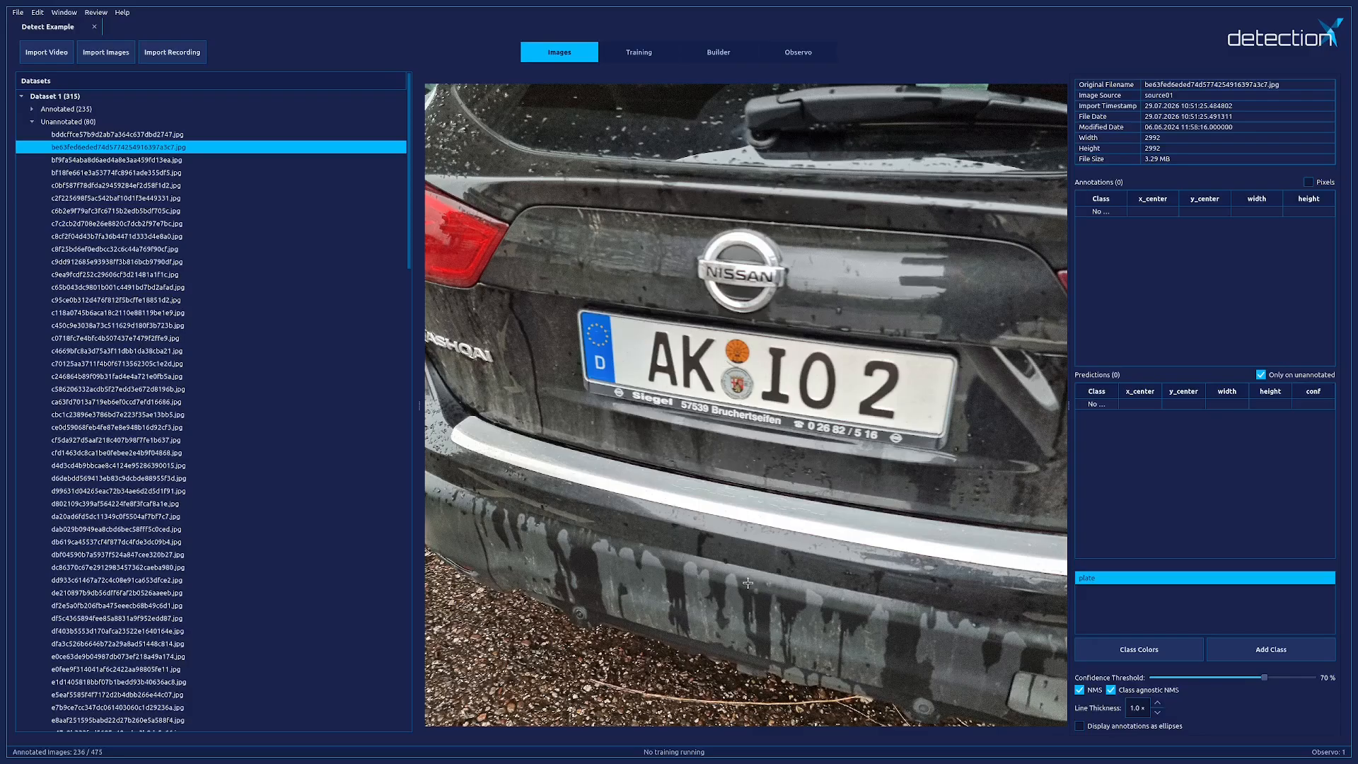